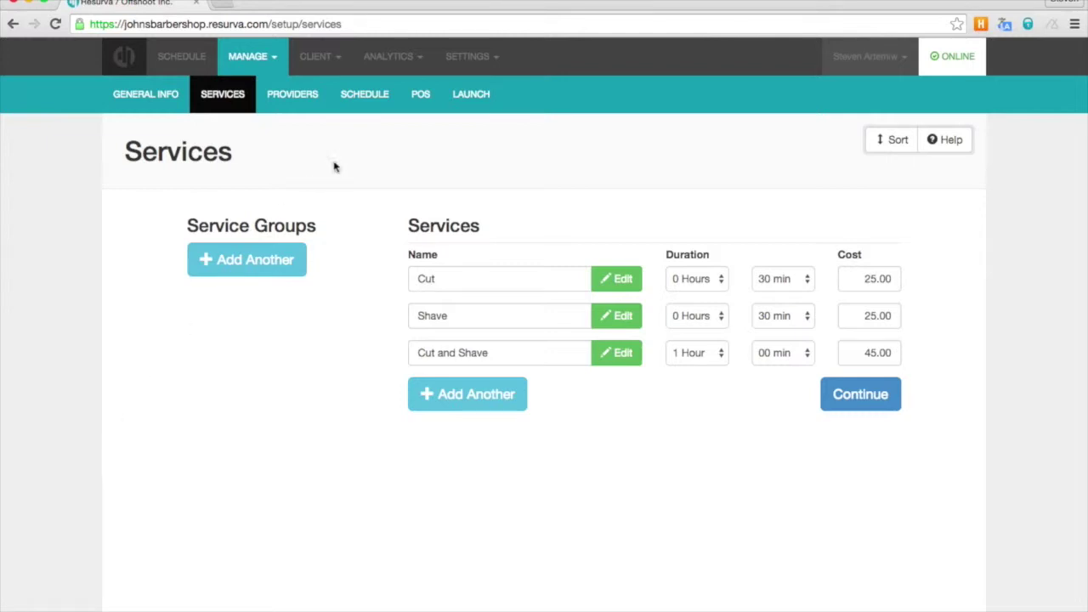
- In App Settings > Booking Settings, turn off forced client login, keep next 5 openings Disabled, and save
click(474, 59)
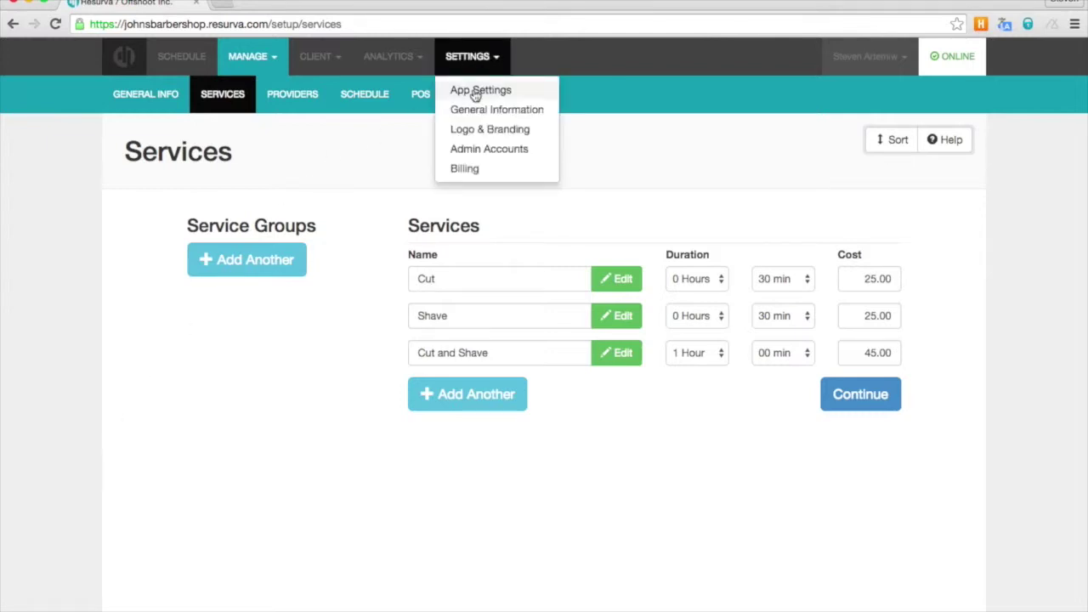
click(476, 92)
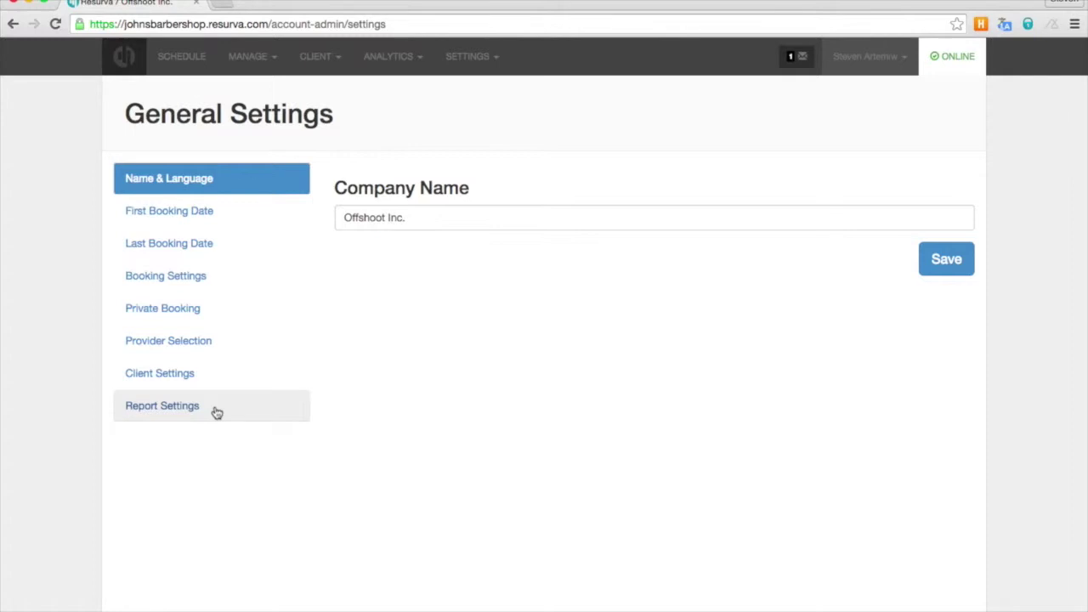
click(168, 281)
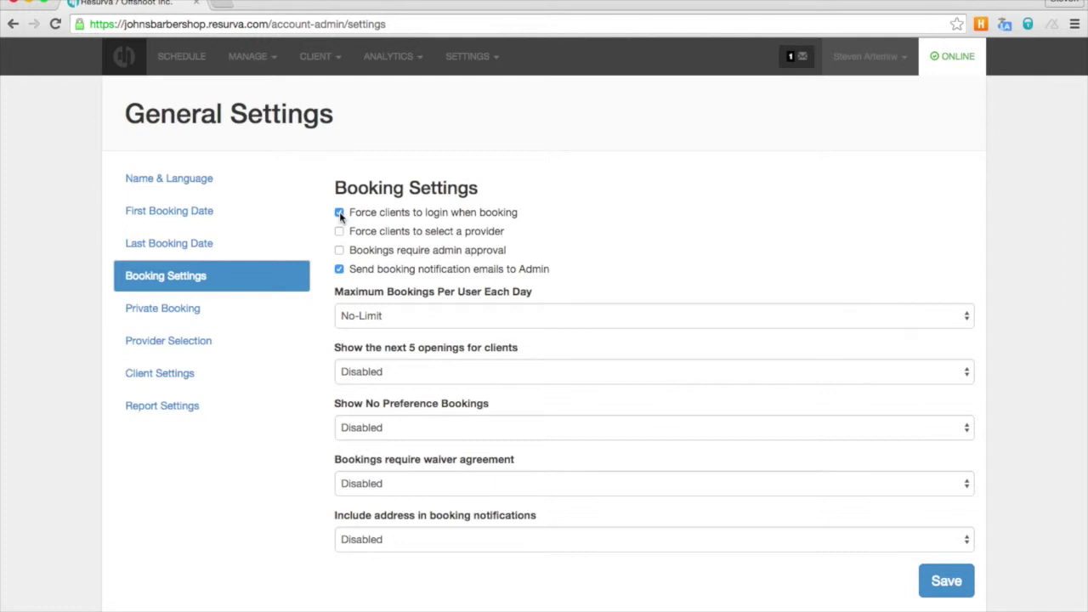
click(340, 214)
click(368, 376)
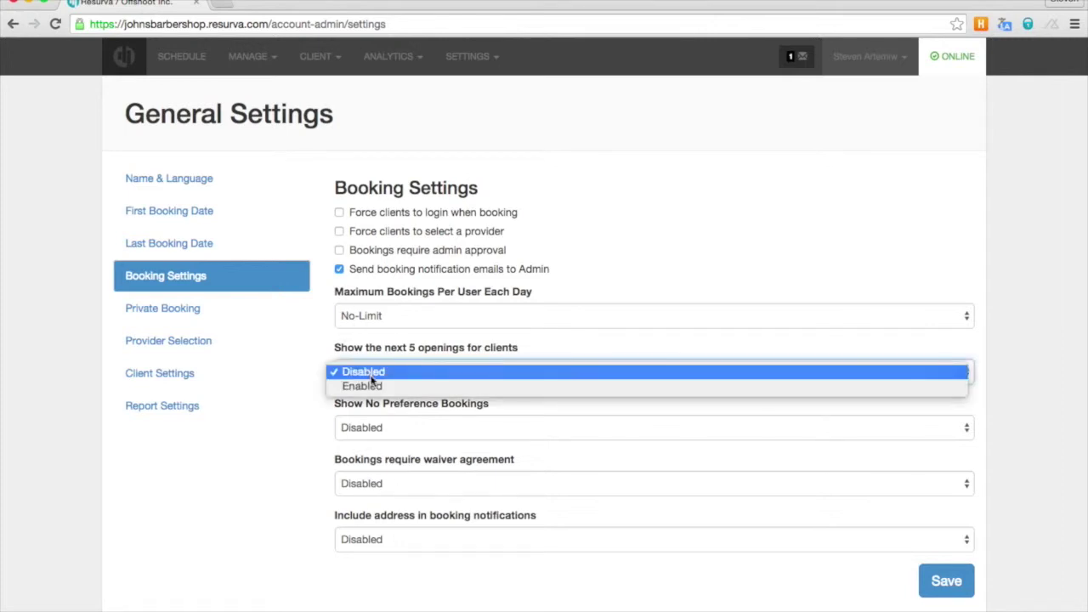
click(308, 361)
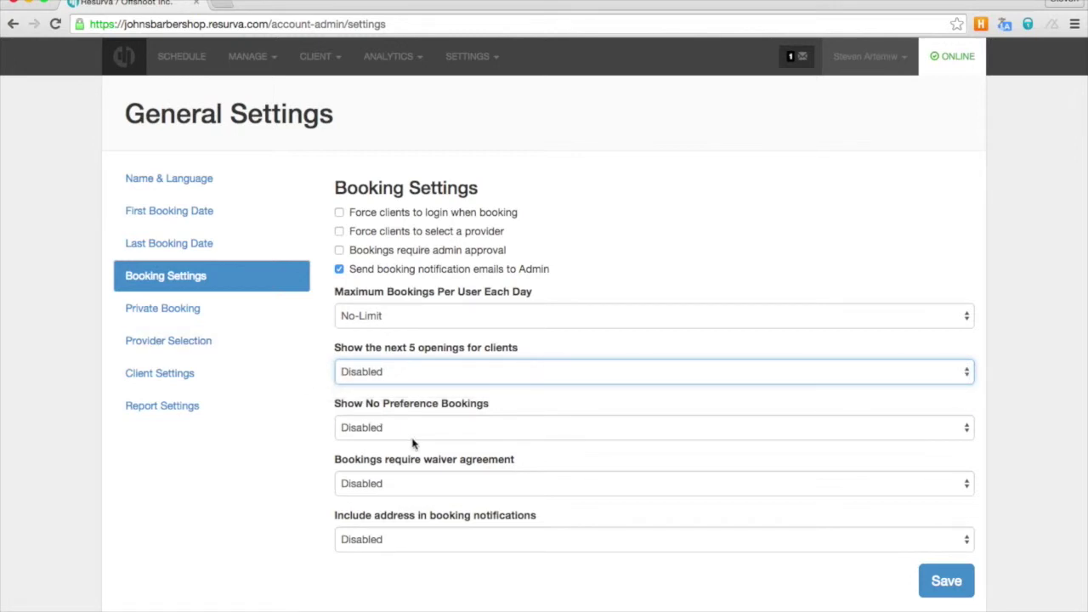
click(947, 582)
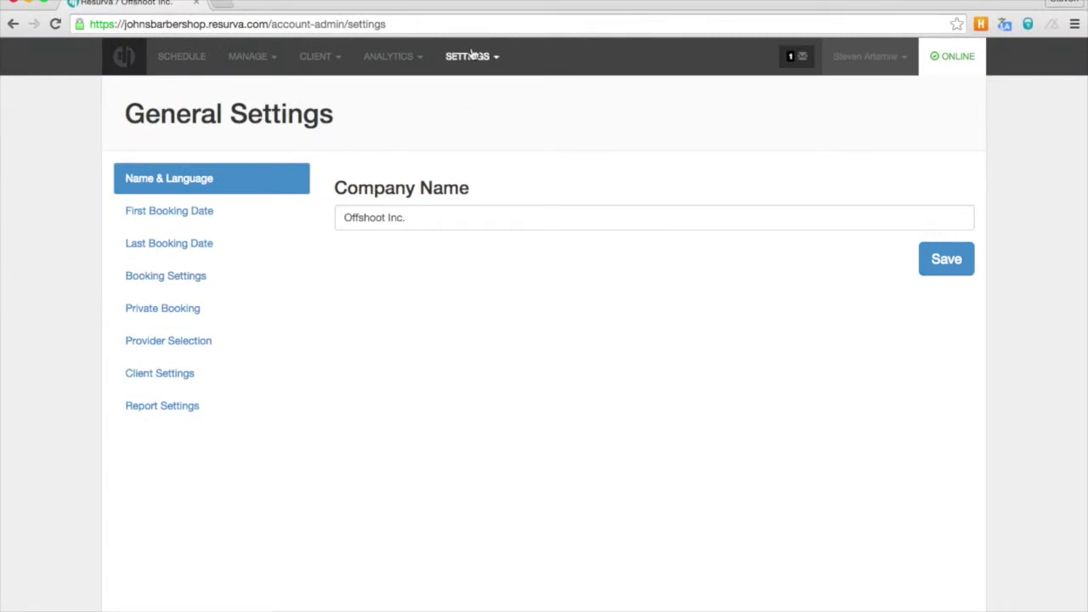
- Save General Information with its 30 Minutes booking interval, then go to the logo and branding settings
click(472, 55)
click(477, 108)
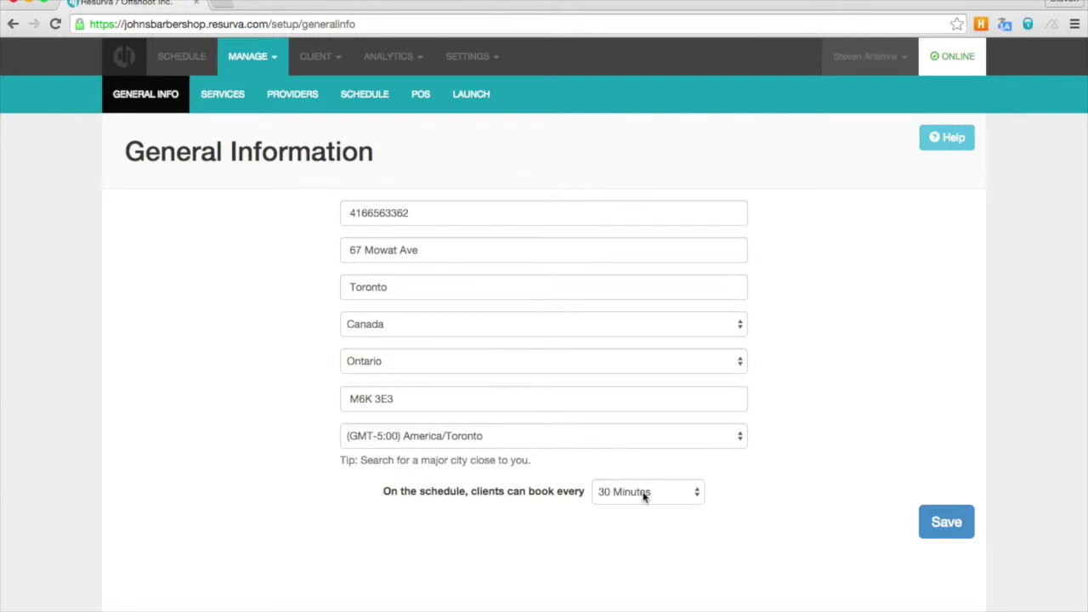
click(947, 522)
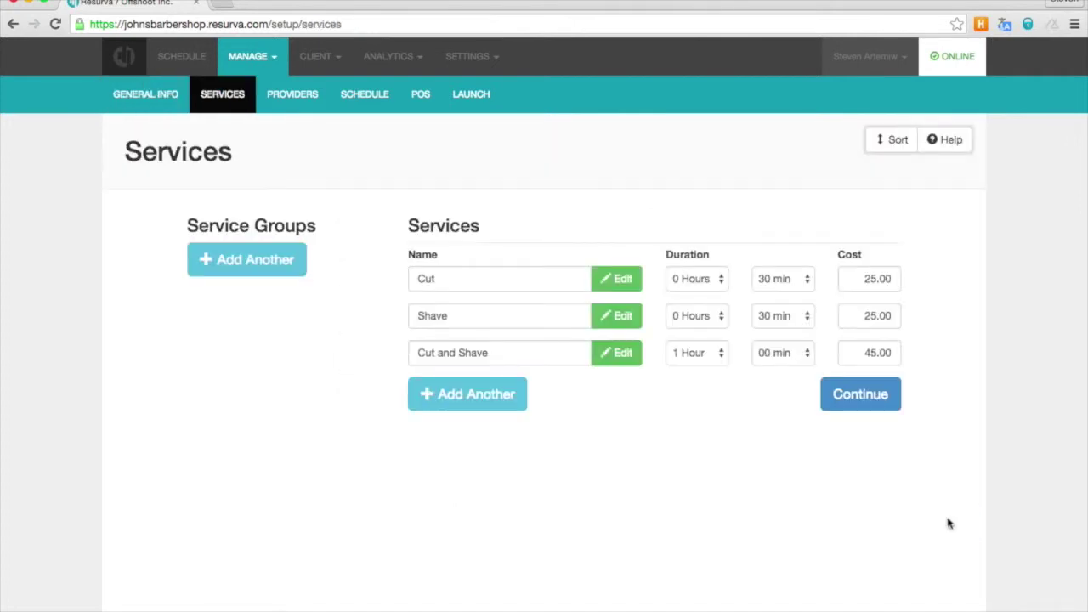
click(483, 57)
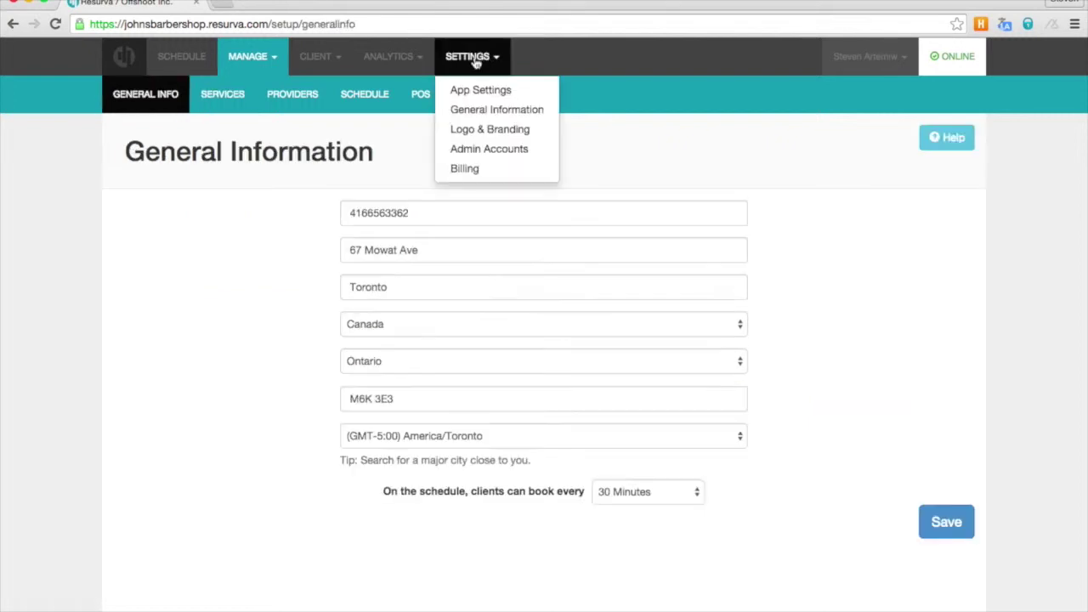
click(473, 136)
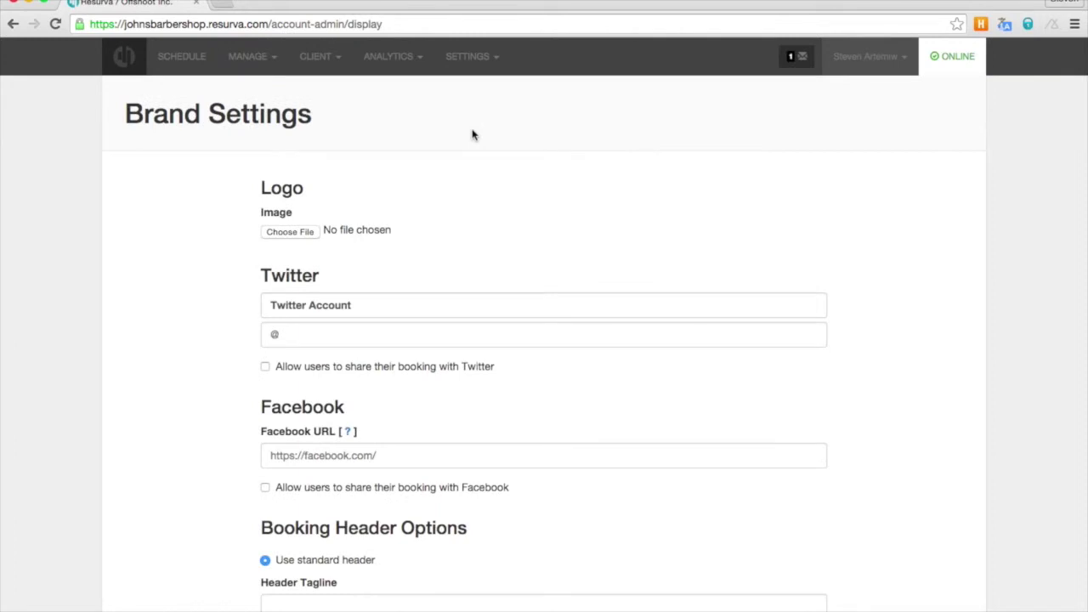
- Attach johns-logo.jpg from the Desktop as the logo
click(292, 236)
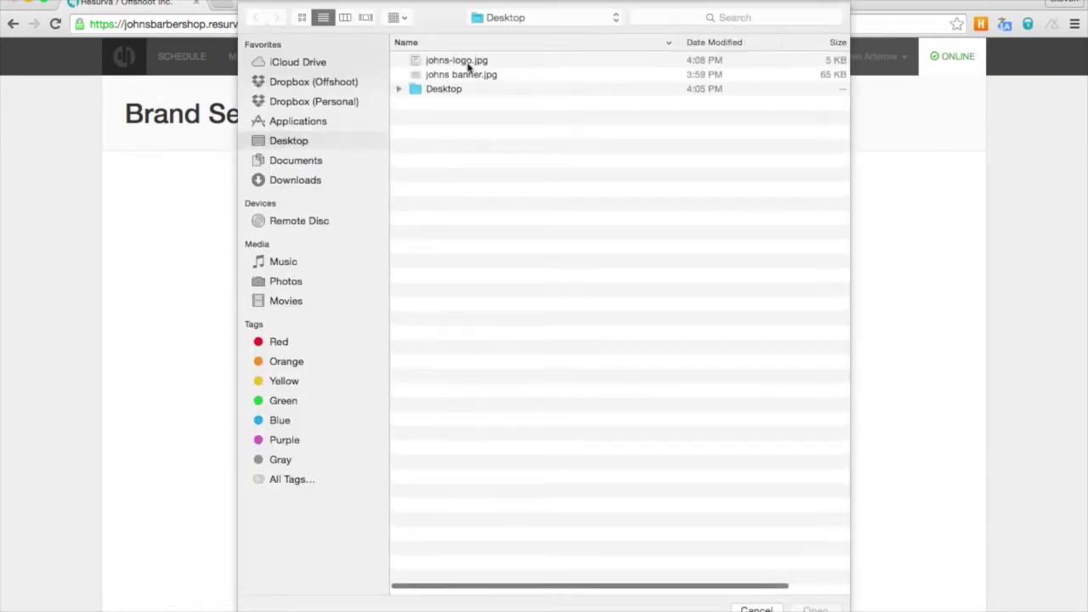
click(466, 64)
double_click(468, 65)
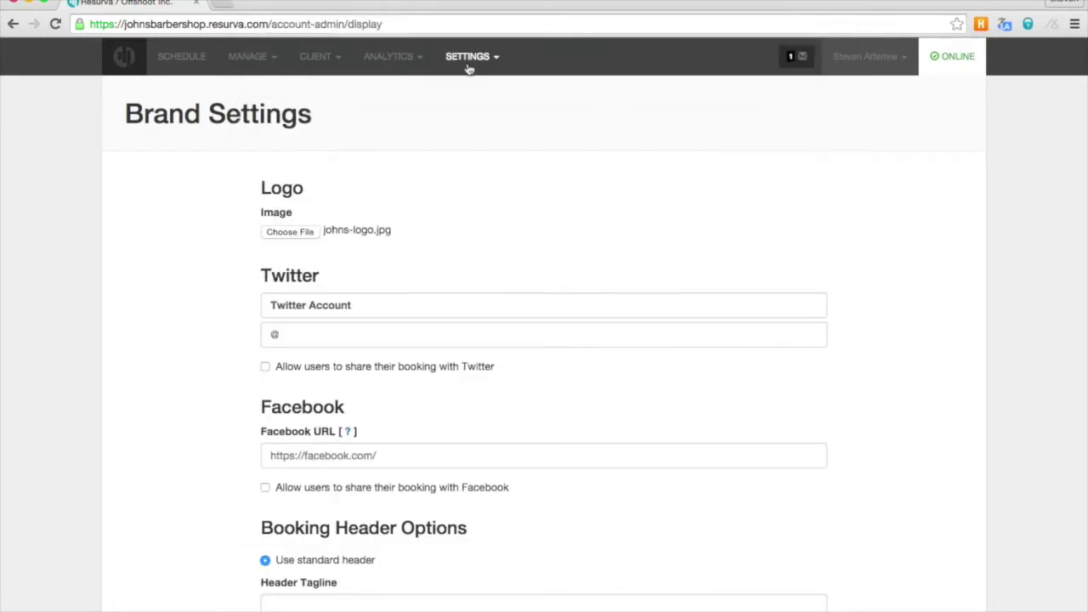
- Set the header tagline to 'CASH ONLY' and switch the booking header to a custom image
scroll(443, 286, down, 5)
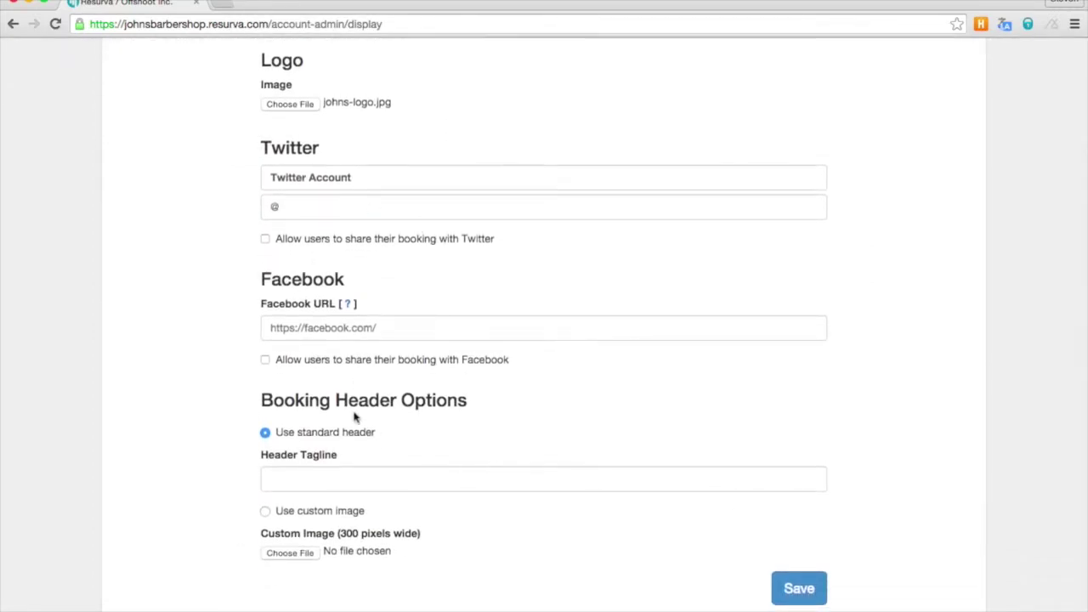
scroll(355, 430, down, 1)
click(326, 478)
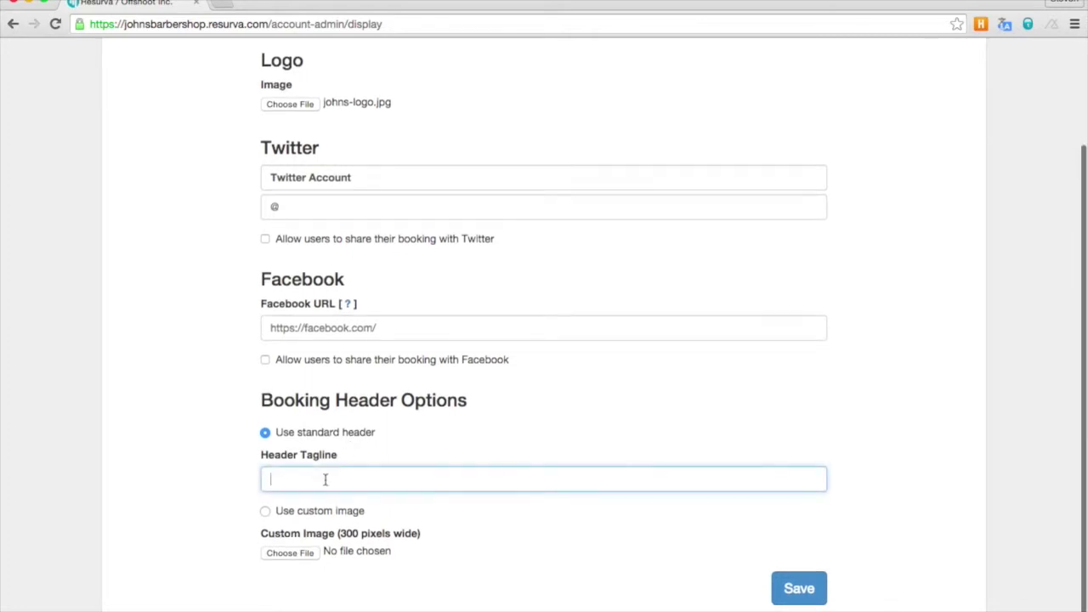
text(CASH ONLY)
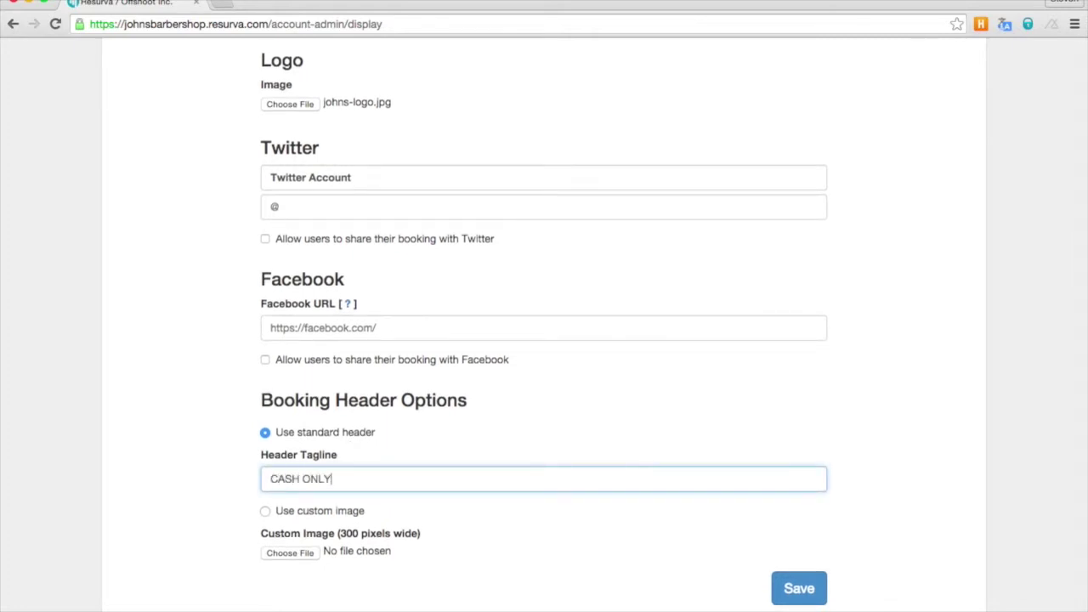
click(265, 512)
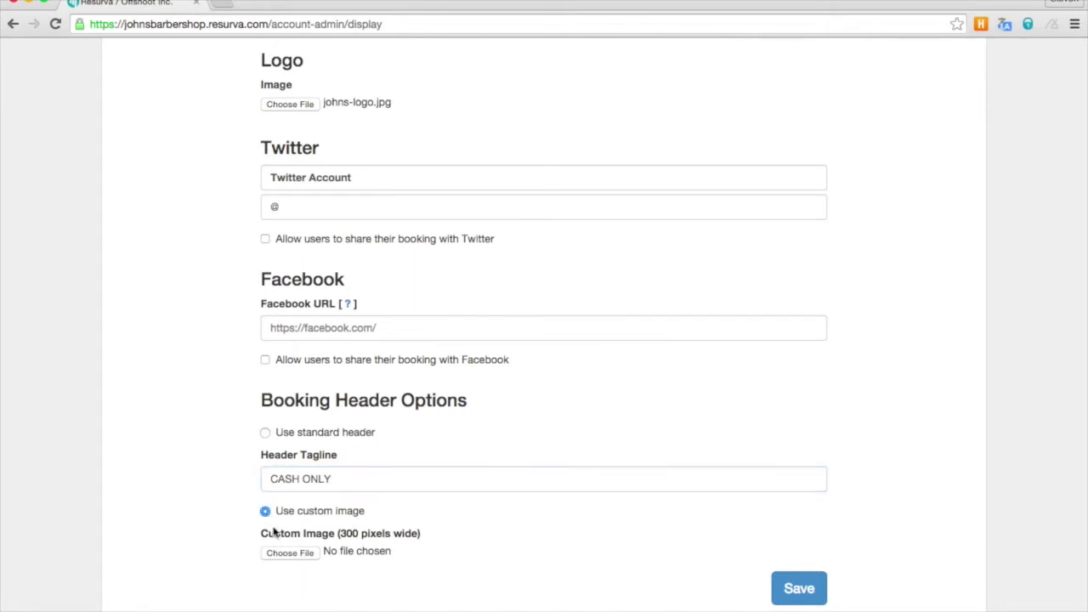
click(289, 553)
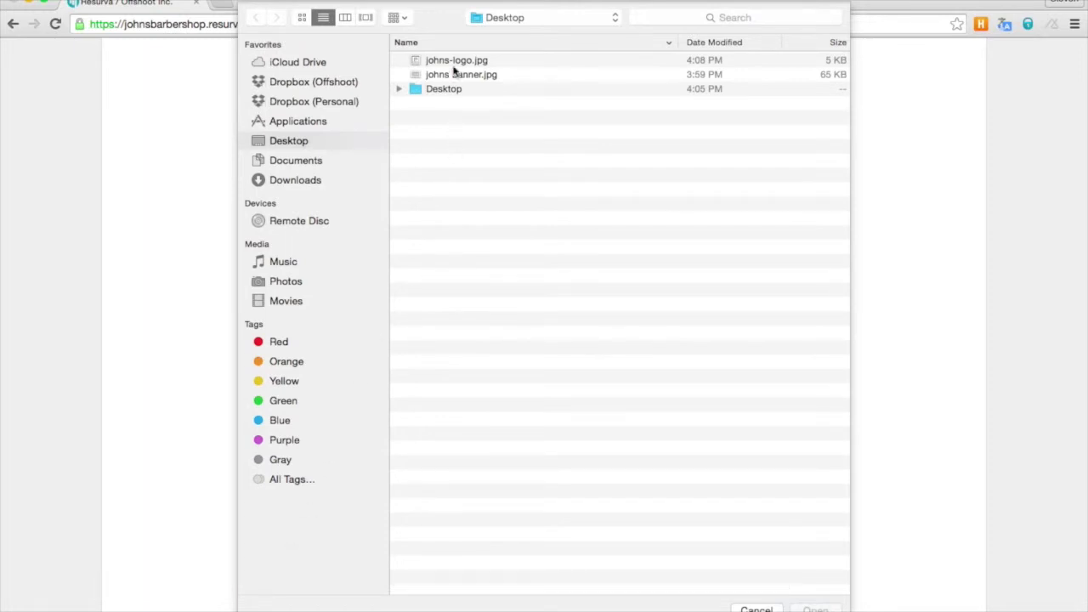
- Use johns-banner.jpg as the custom header image and save the brand settings
click(457, 75)
key(Return)
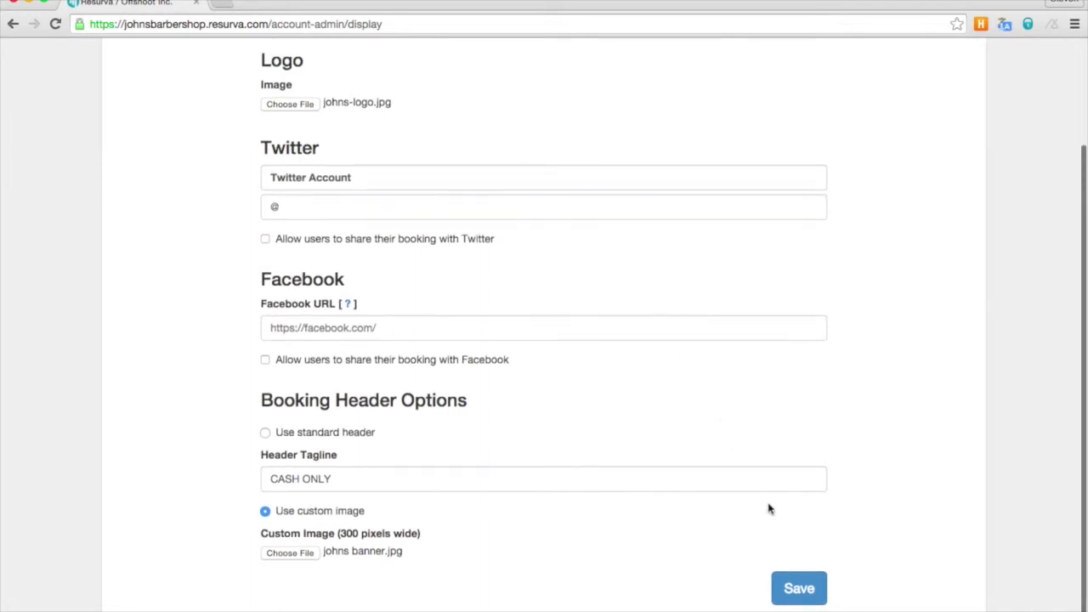
click(797, 589)
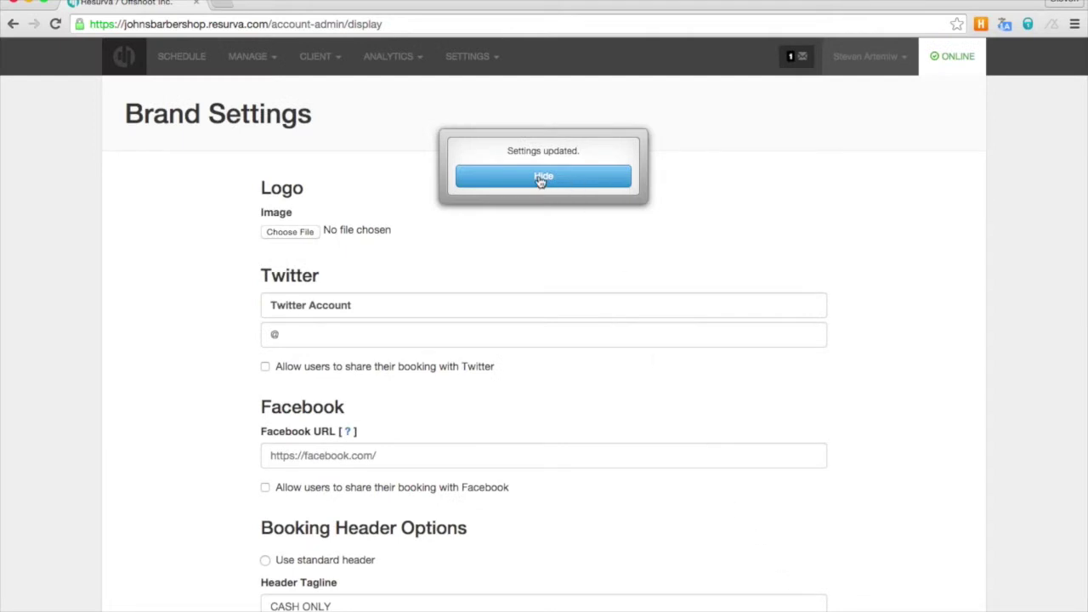
- Dismiss the 'Settings updated' confirmation and go to the Admin Accounts page
click(541, 181)
click(468, 56)
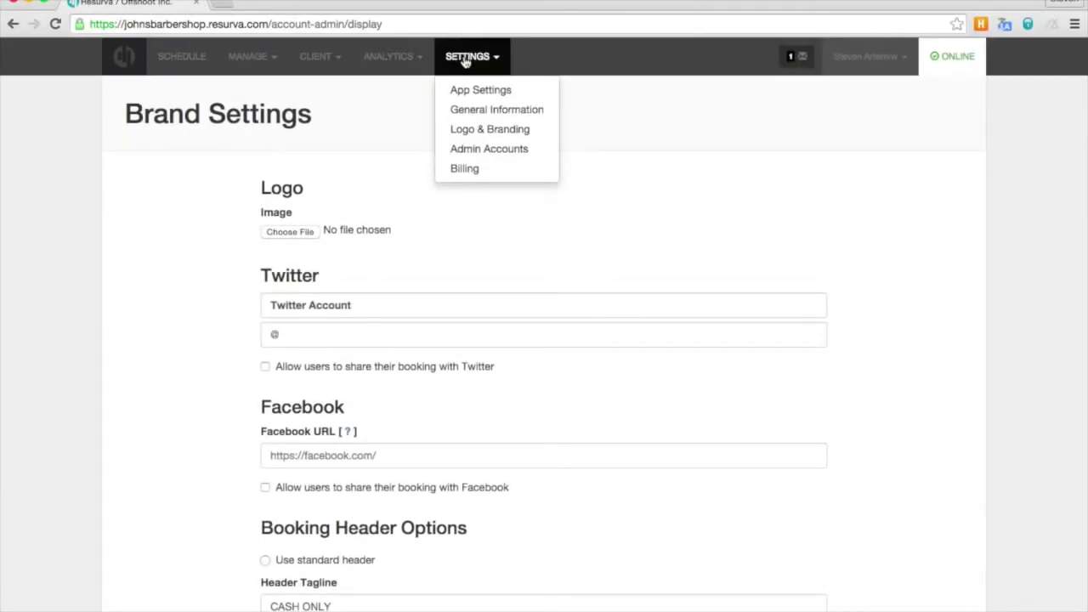
click(474, 150)
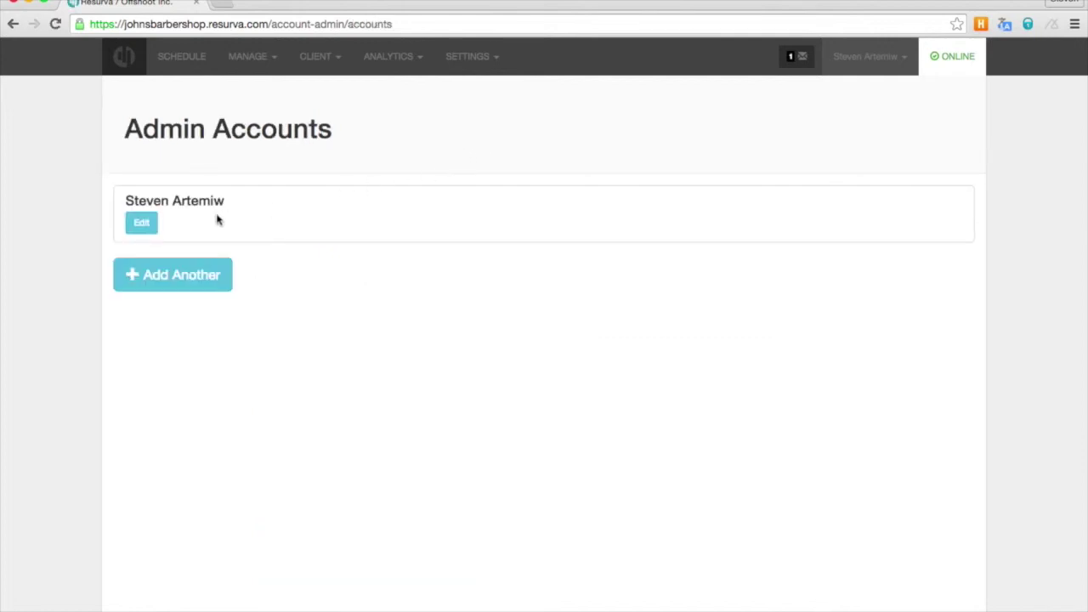
- Re-save the existing admin account unchanged and dismiss the 'User account updated' confirmation
click(142, 224)
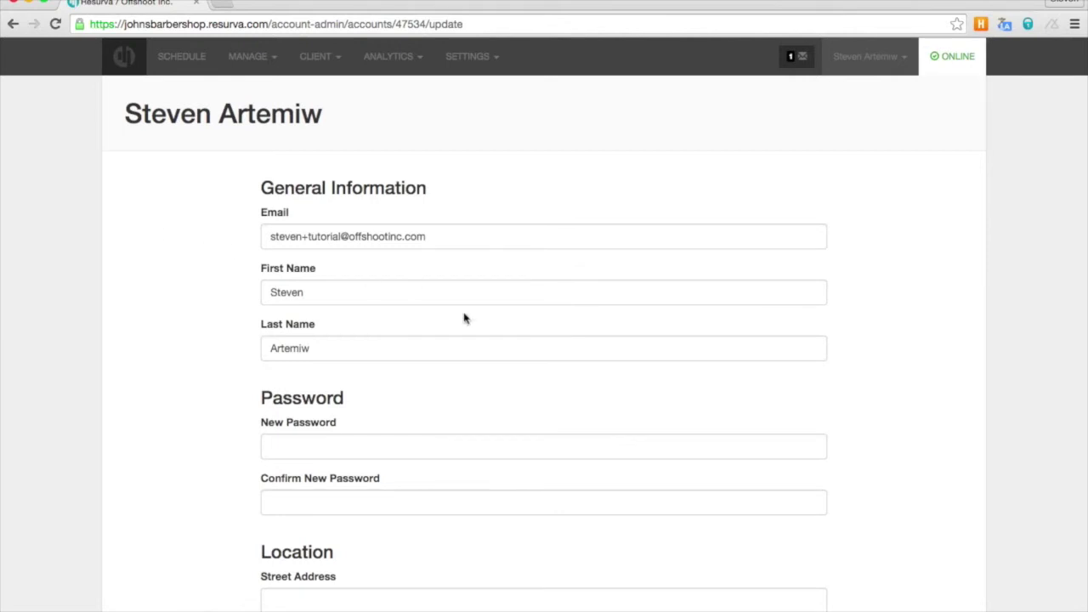
scroll(464, 314, down, 5)
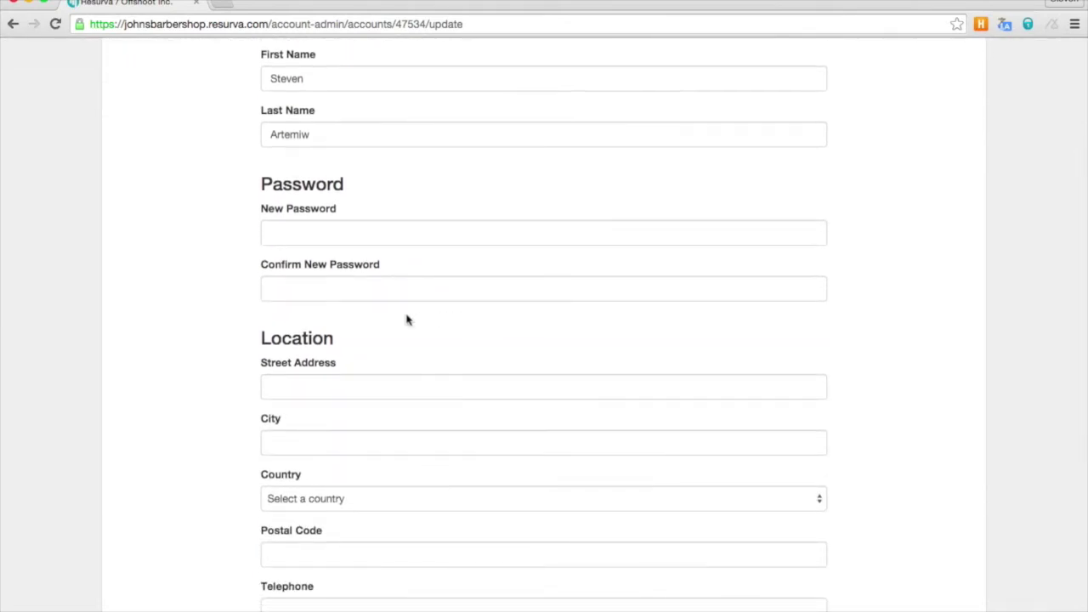
scroll(260, 315, down, 7)
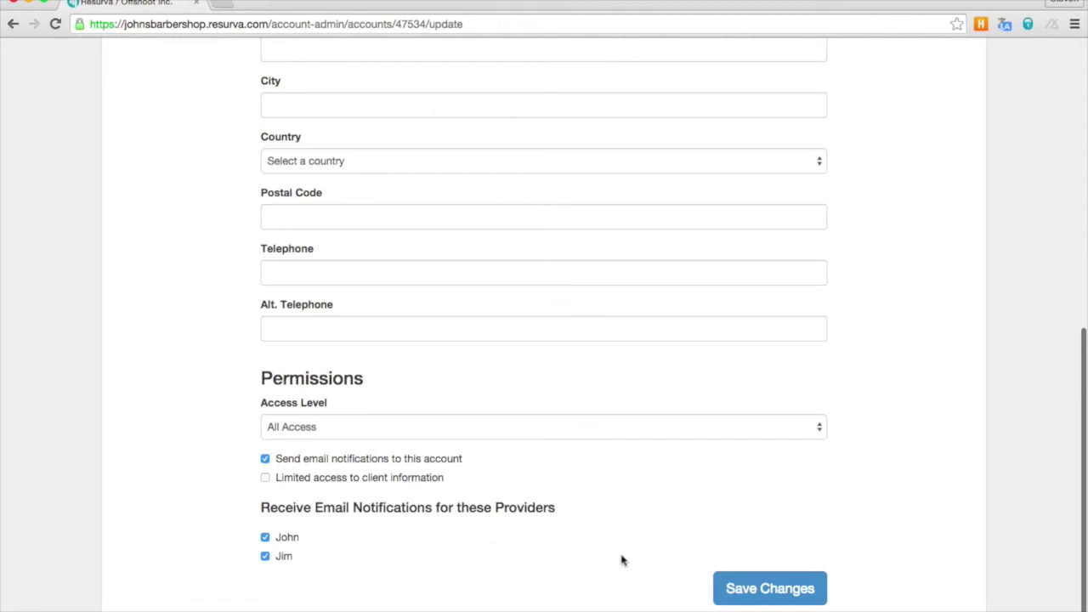
click(742, 589)
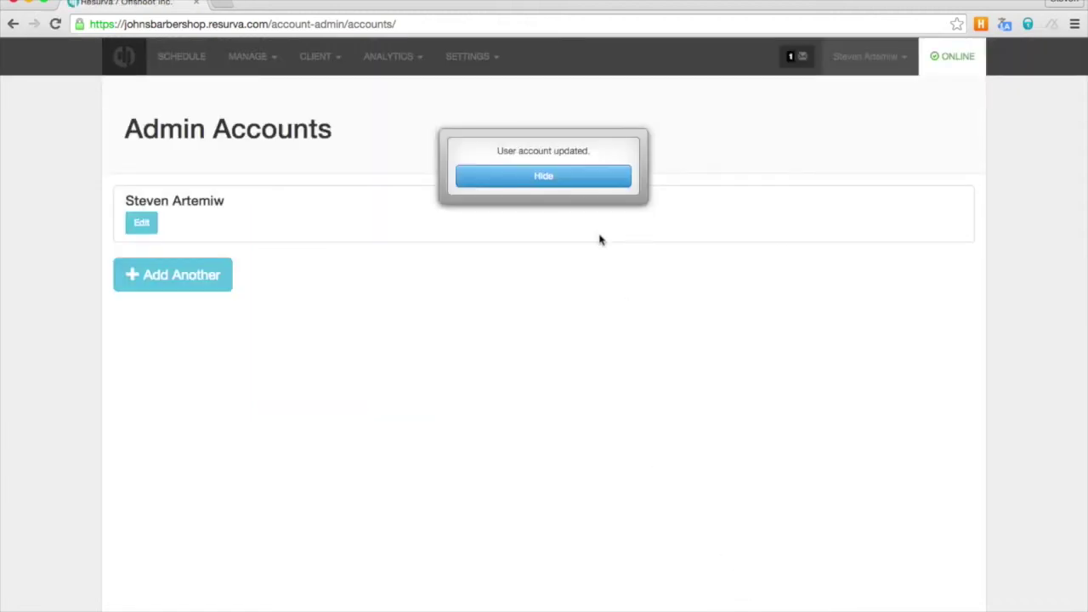
click(544, 177)
- Add another admin account, filling in the new admin's e-mail, first name and last name
click(194, 277)
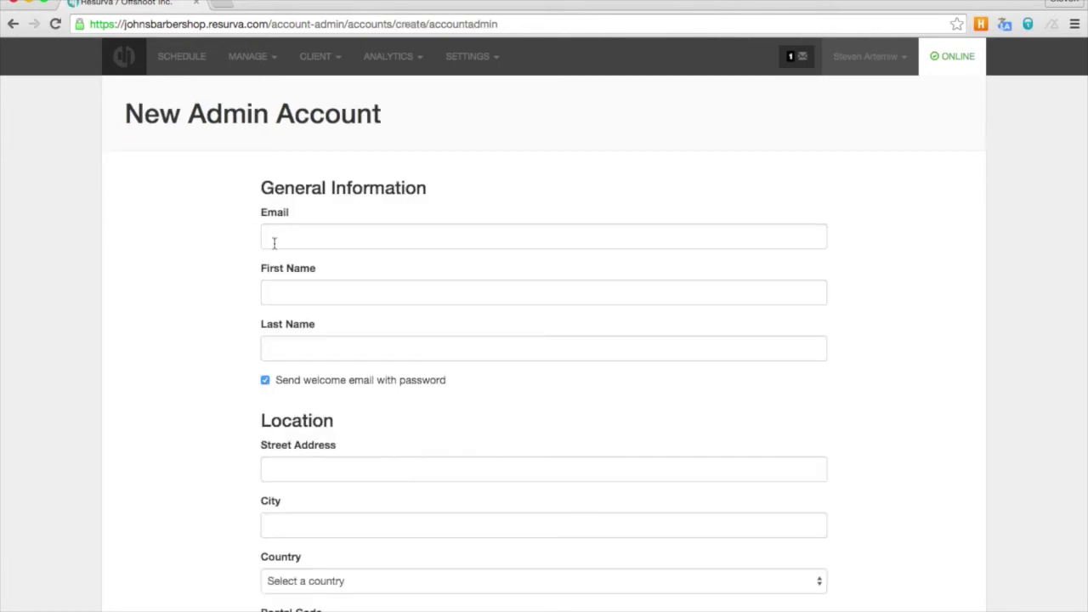
click(285, 239)
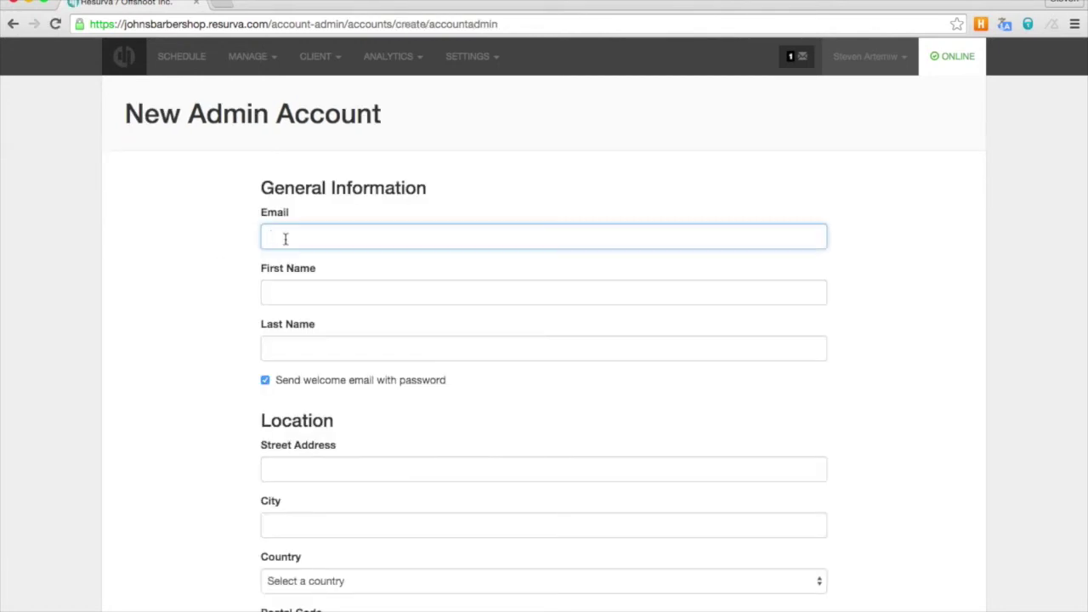
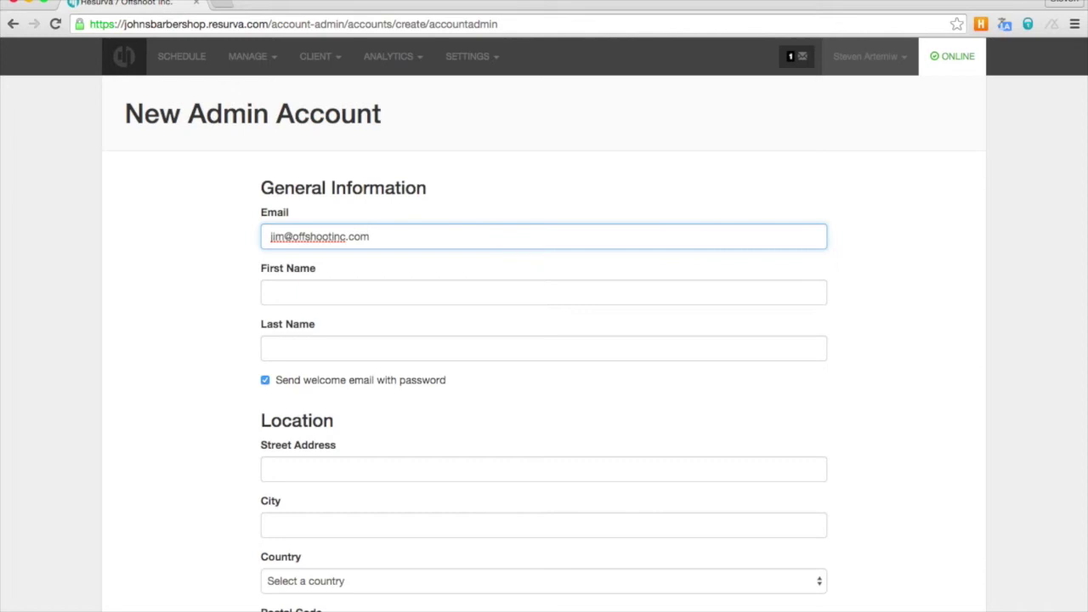
click(326, 290)
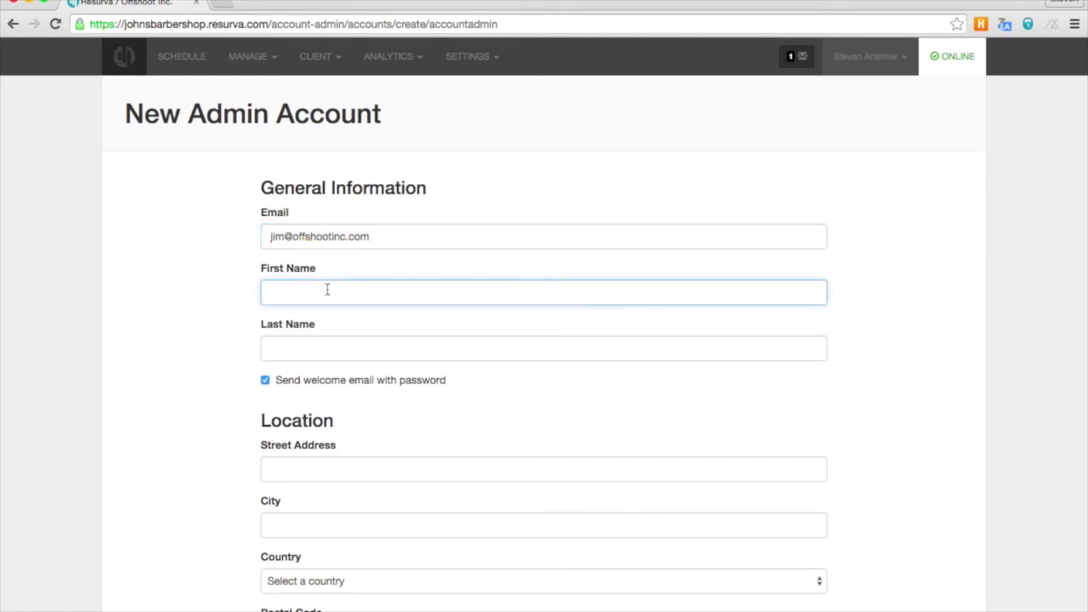
click(332, 346)
text(Bob)
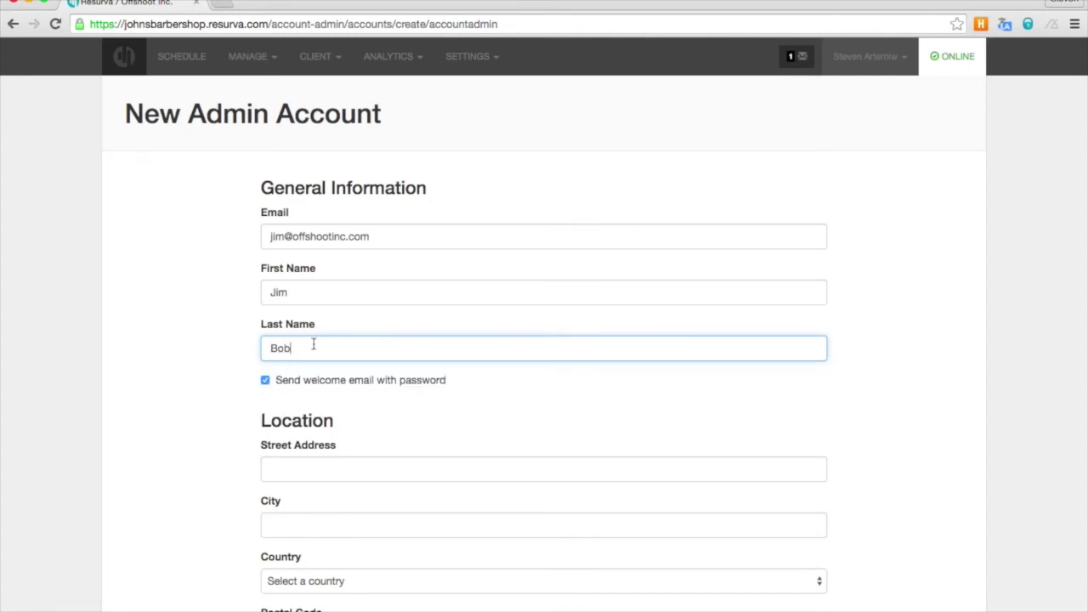
- Turn off notifications for the first provider and create the account
scroll(312, 344, down, 5)
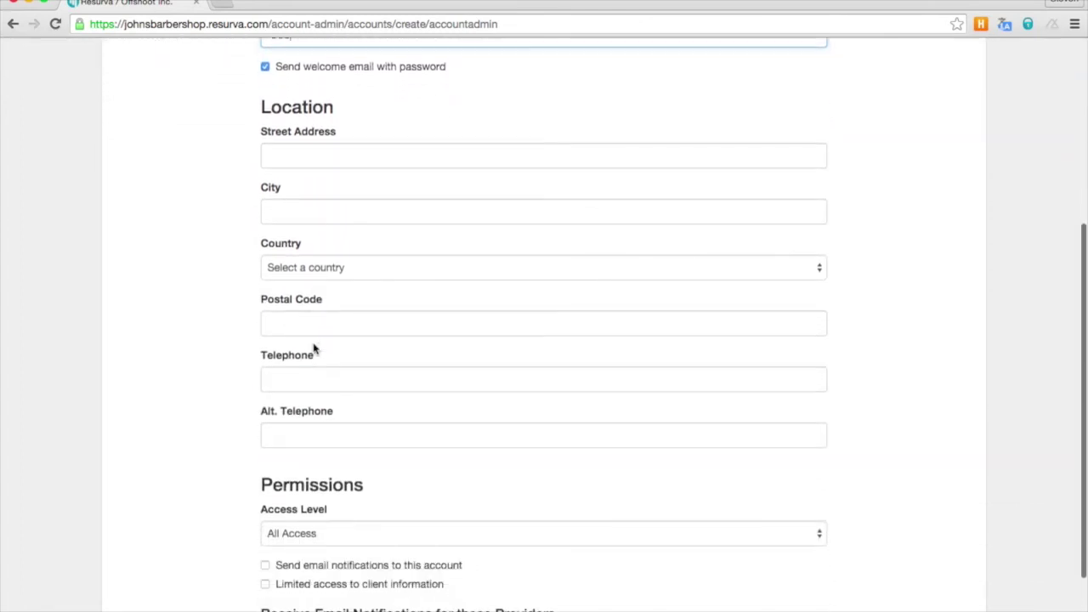
scroll(313, 344, down, 2)
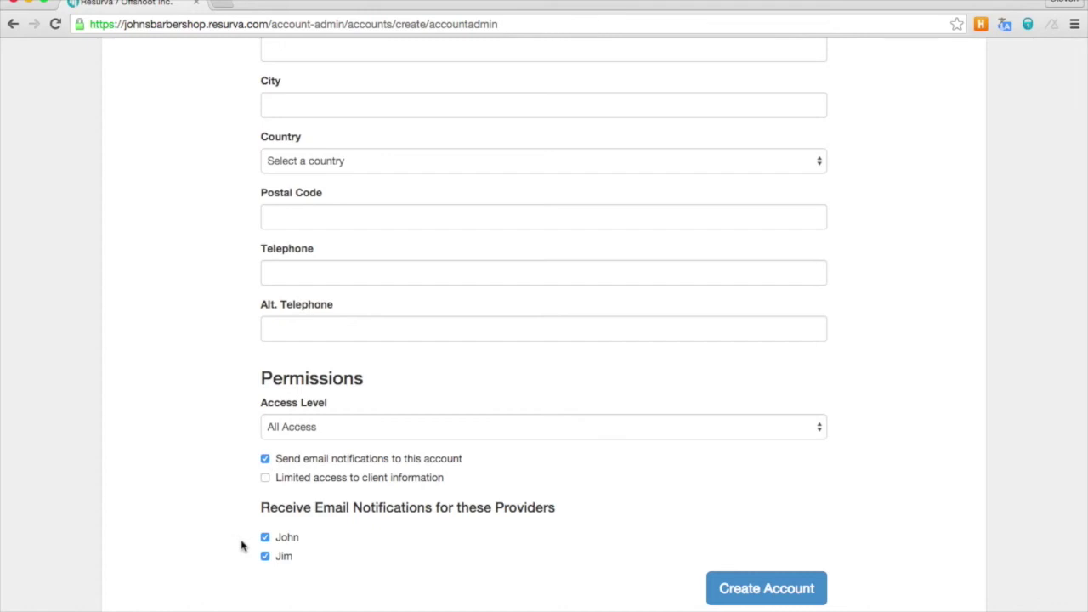
click(265, 538)
click(733, 588)
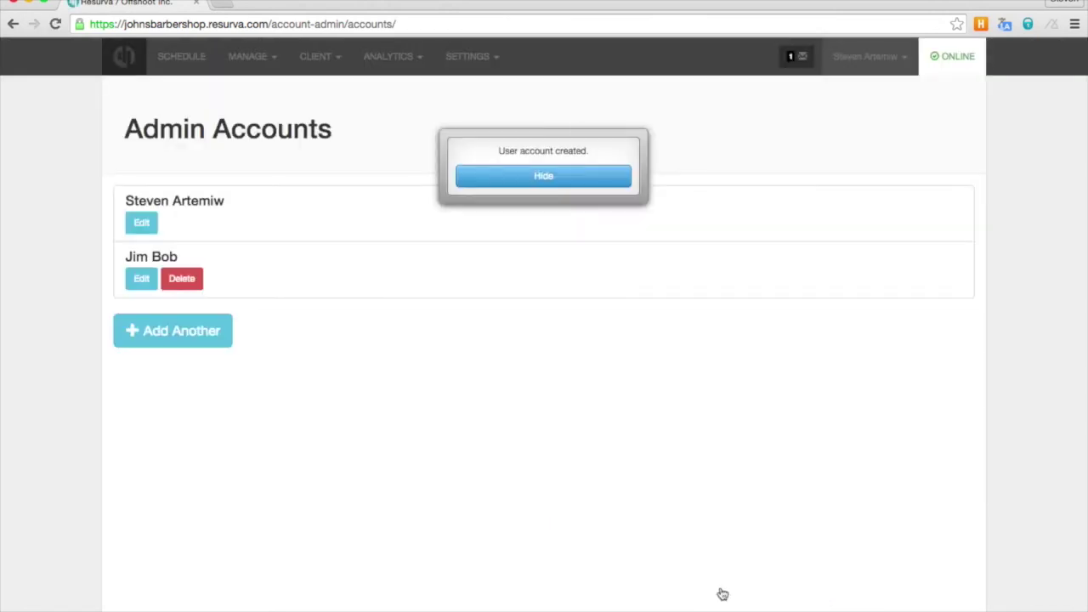
- Hide the 'User account created.' popup to reveal both admins in the list
click(551, 180)
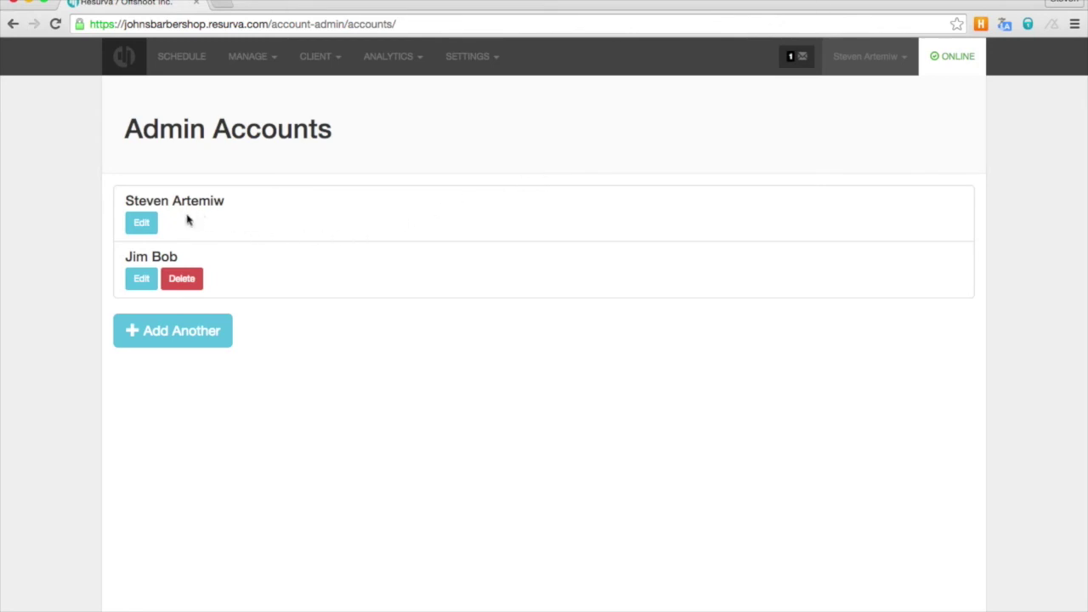